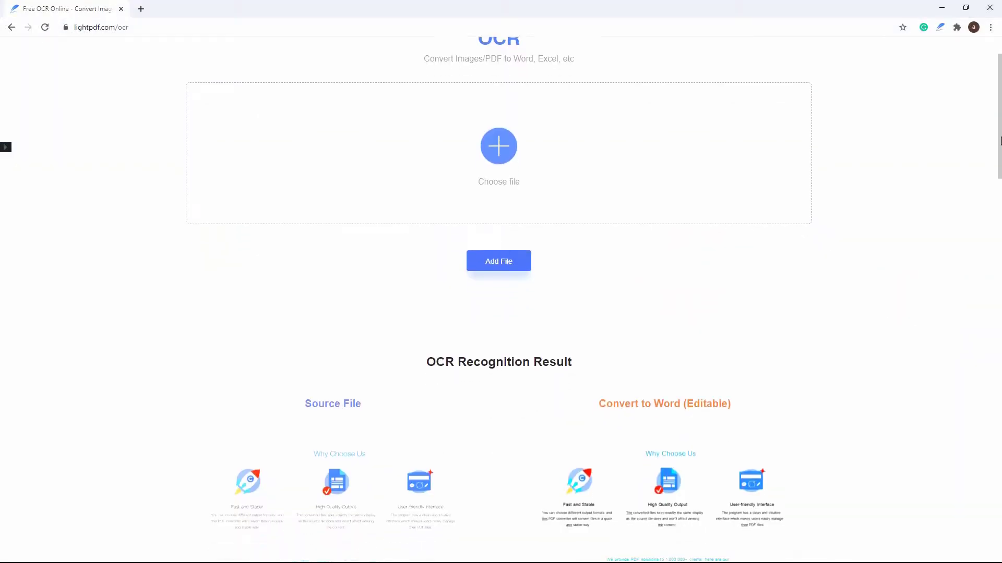
# Step: Upload 'sample screenshot' to LightPDF OCR and set its source language to English
pyautogui.moveTo(995, 157)
pyautogui.mouseDown()
pyautogui.moveTo(988, 200)
pyautogui.moveTo(986, 119)
pyautogui.mouseUp()
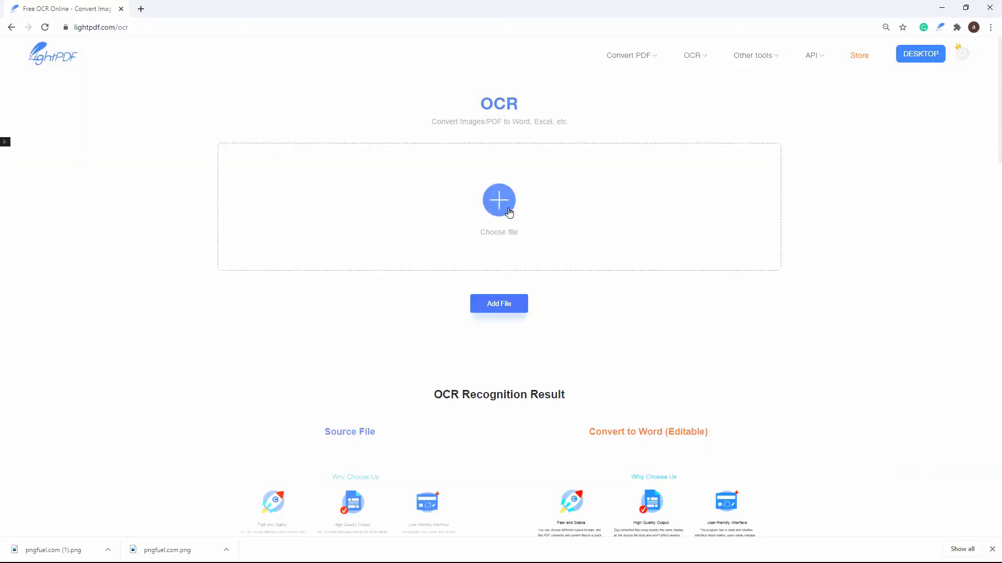
pyautogui.click(508, 209)
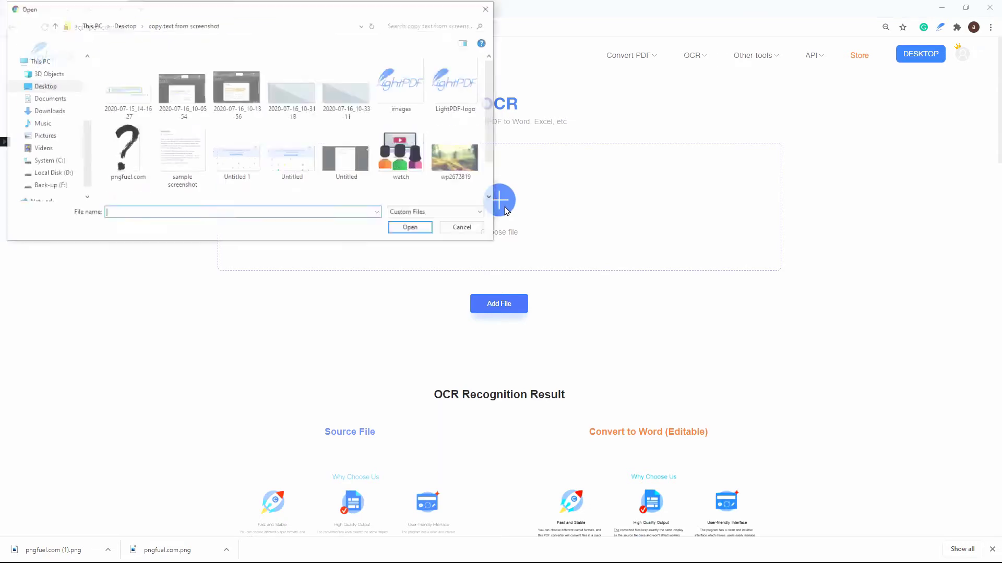
pyautogui.doubleClick(178, 164)
pyautogui.click(569, 207)
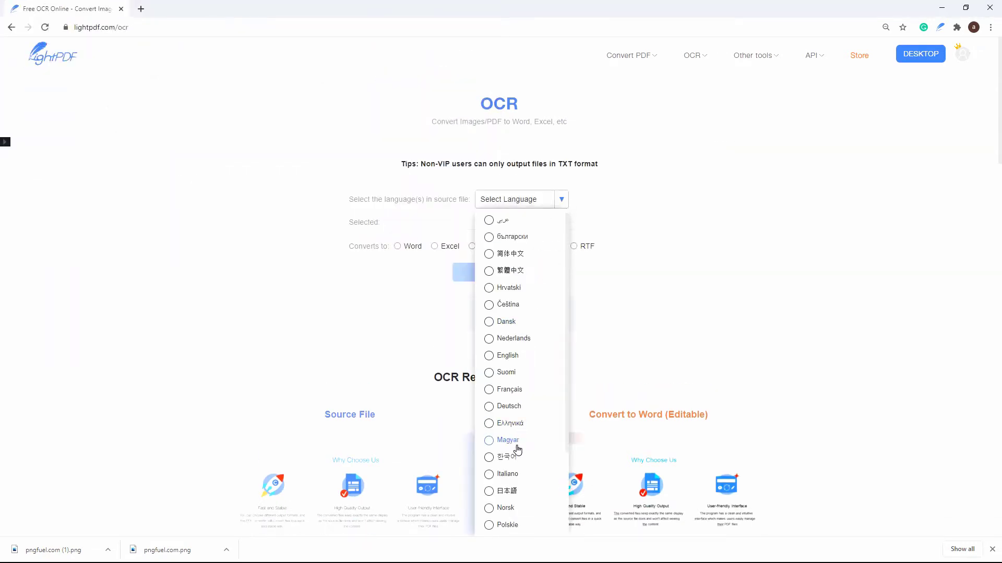
pyautogui.click(501, 355)
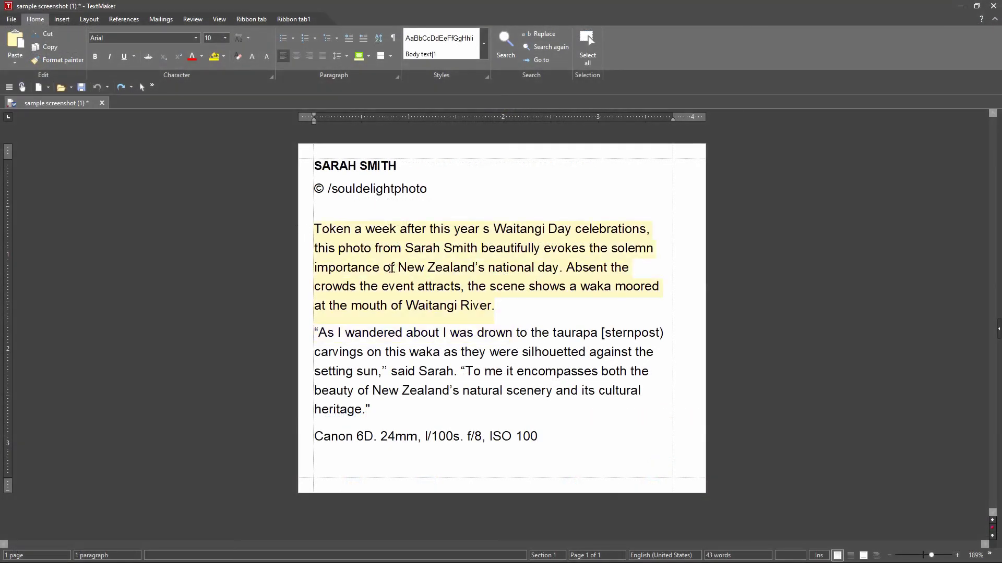
# Step: Bring up the context menu on the selected Waitangi Day paragraph in TextMaker
pyautogui.rightClick(391, 268)
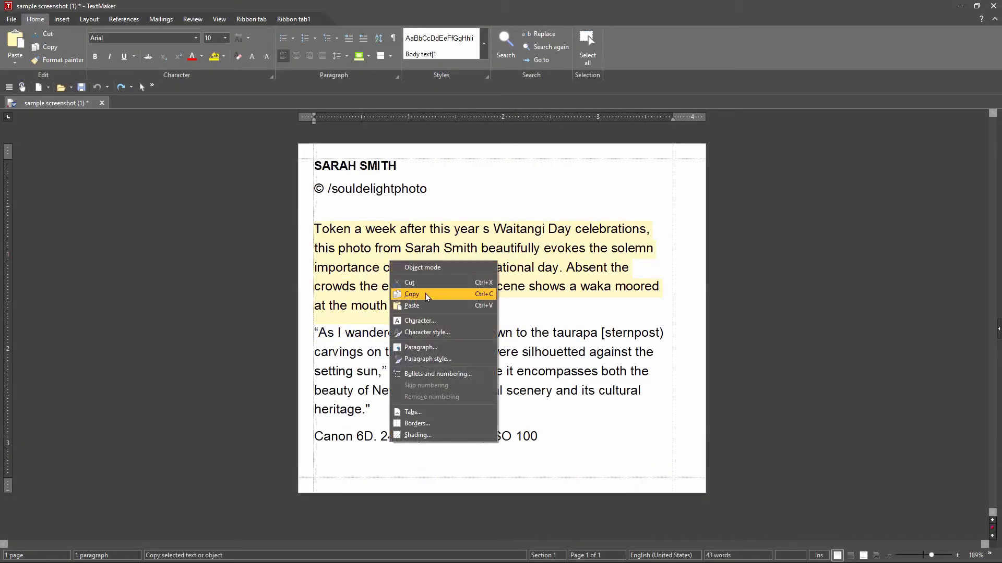